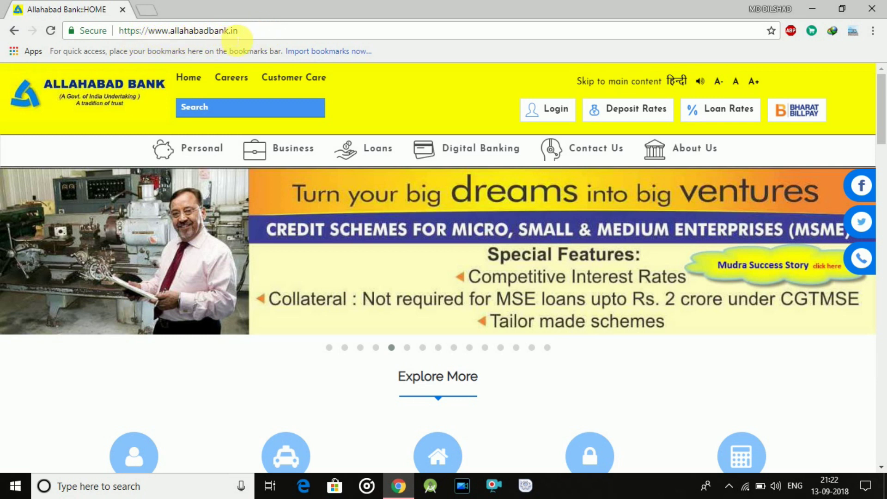
Reload the Allahabad Bank home page and open its Online Banking site in a new browser tab
left_click(52, 31)
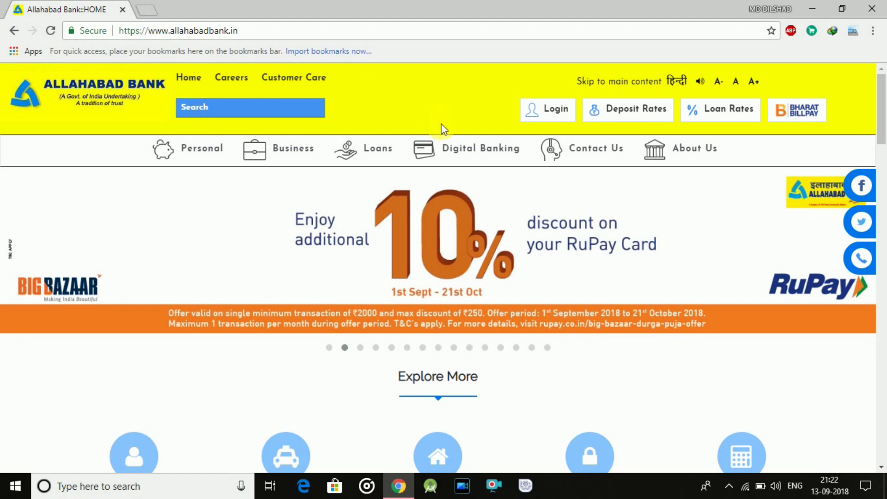
mouse_move(492, 152)
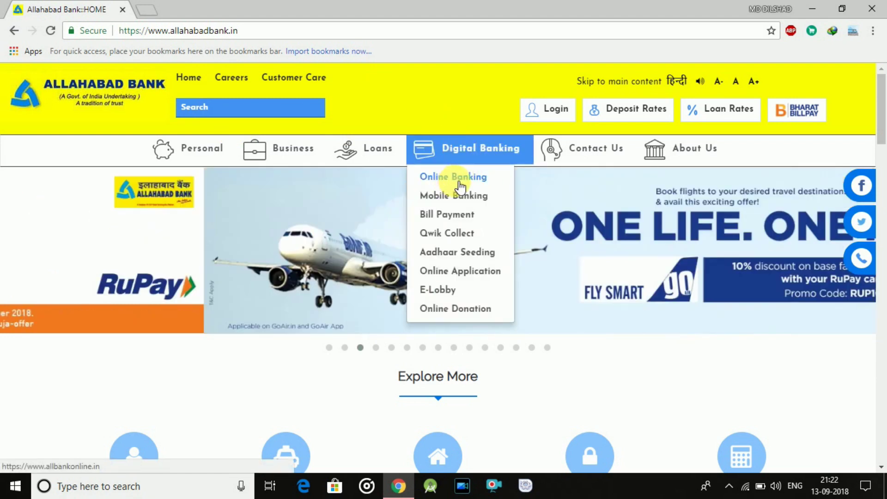
right_click(462, 180)
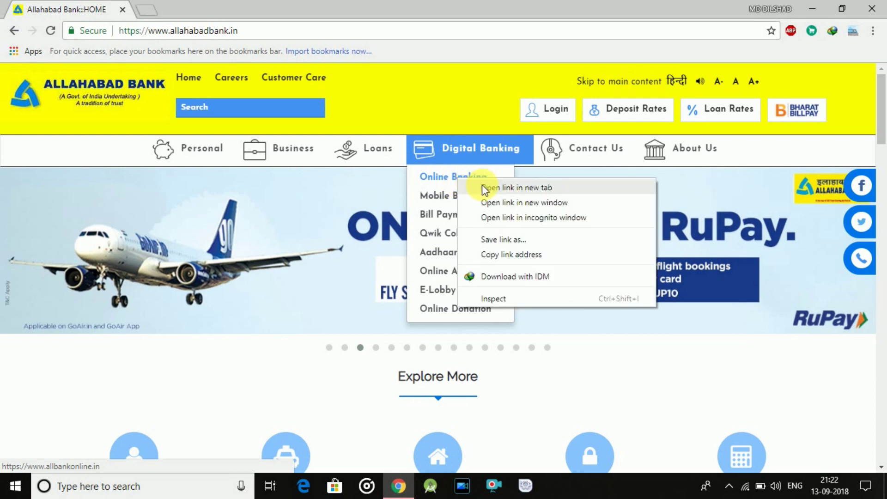
left_click(486, 187)
left_click(185, 10)
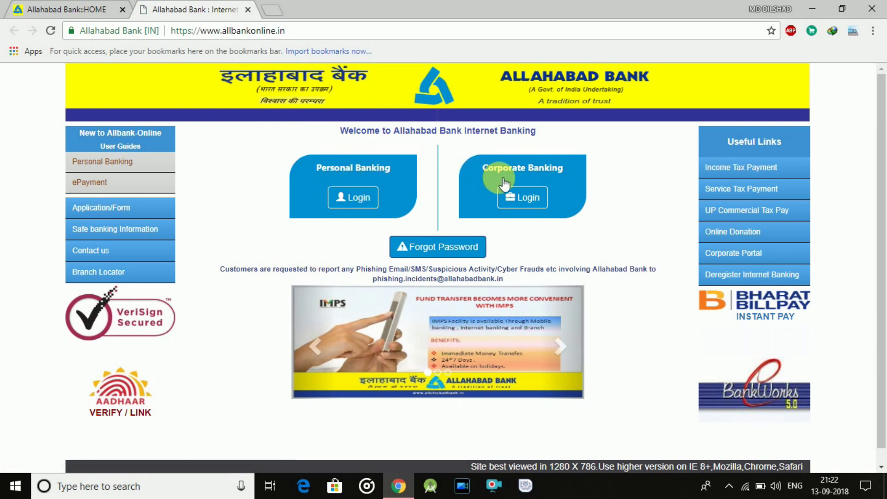
Log in to Personal Banking with the user ID and account password, continuing past the security disclaimer
left_click(353, 199)
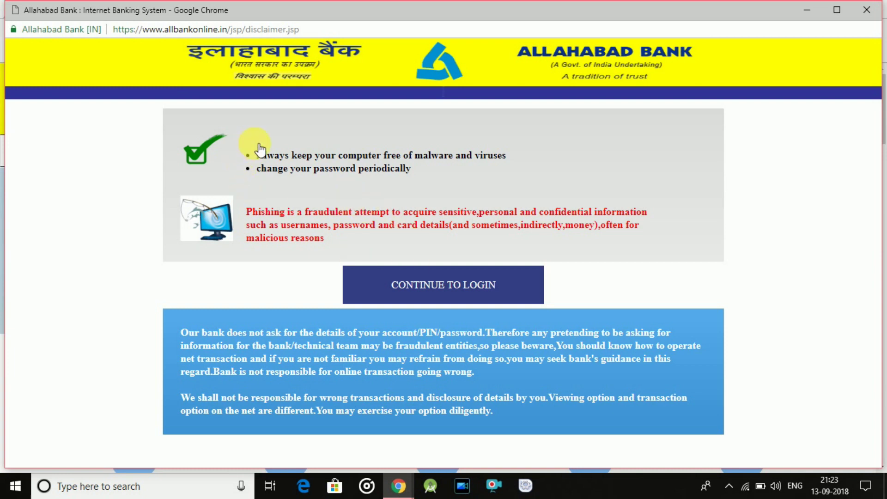
left_click(436, 286)
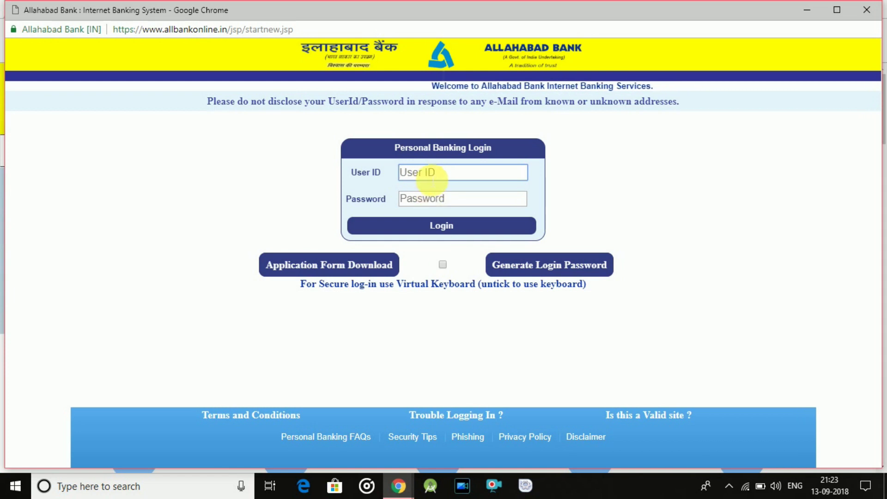
left_click(423, 199)
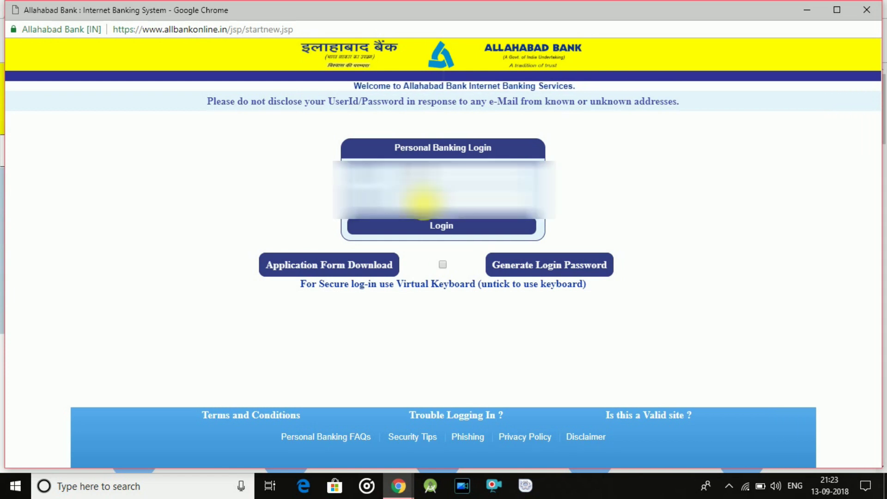
left_click(440, 233)
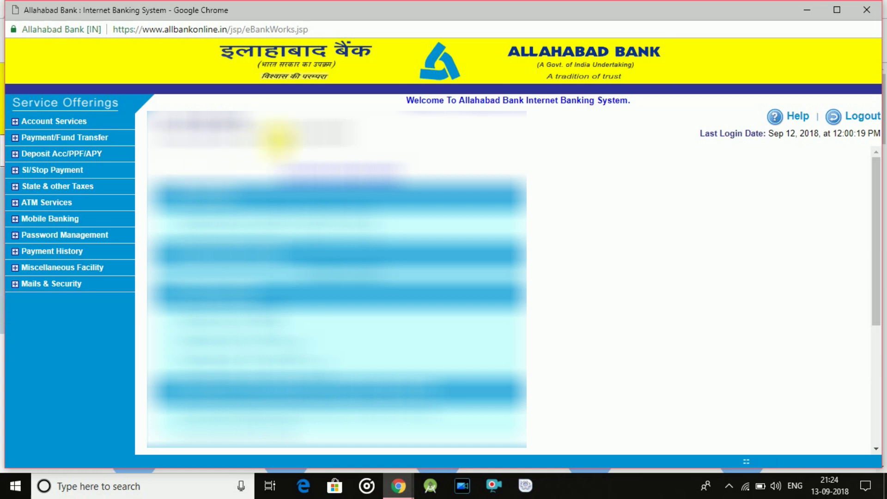
Look over the account welcome page and open the Fund Transfer - Other Bank service
scroll(281, 203, "down", 1)
scroll(281, 203, "down", 3)
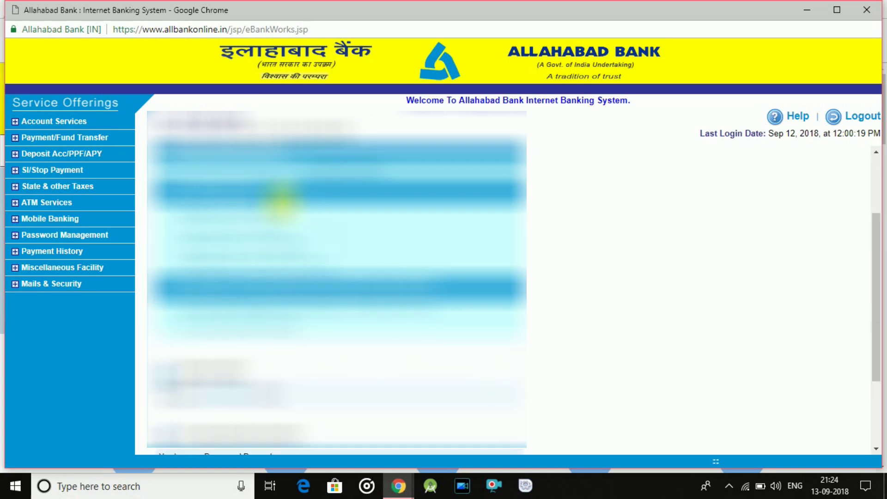
scroll(230, 294, "up", 4)
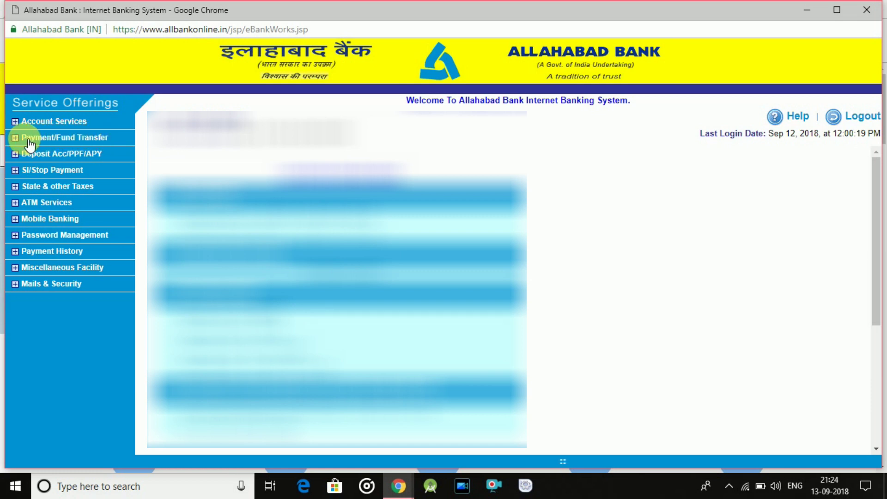
left_click(44, 141)
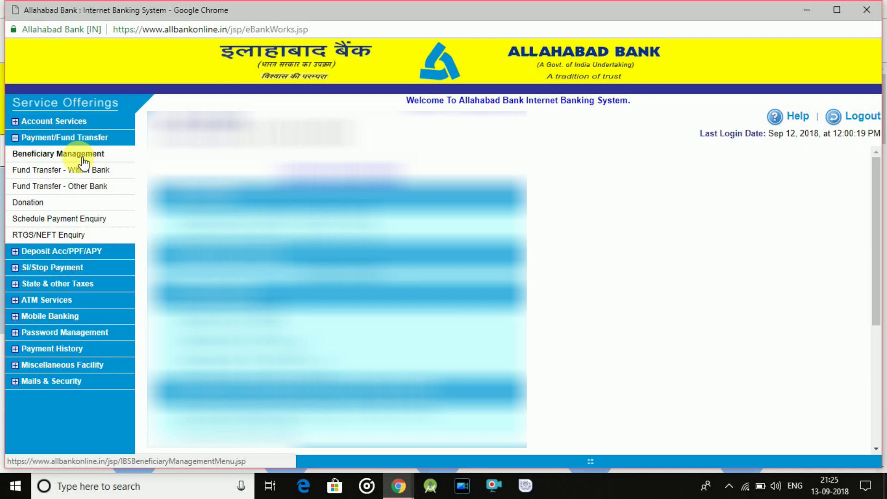
left_click(31, 188)
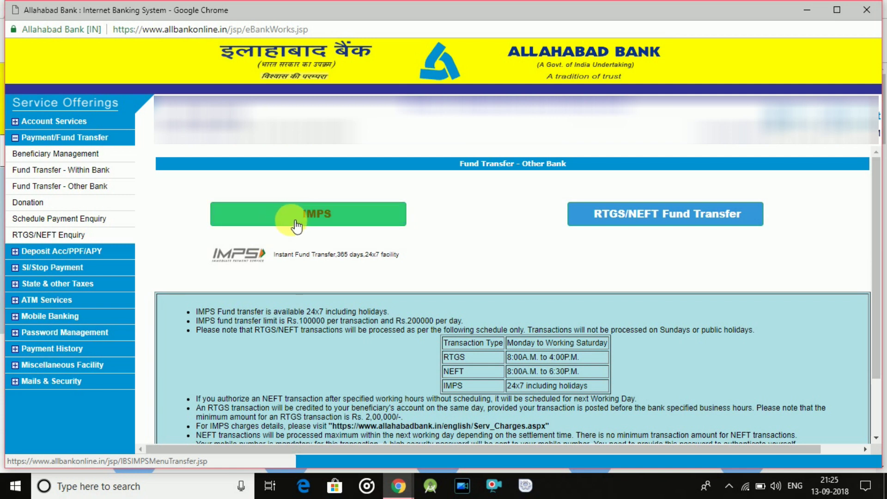
Review the transfer rules and start a Quick IMPS transfer of the type IMPS fund transfer-Account No
scroll(328, 223, "down", 2)
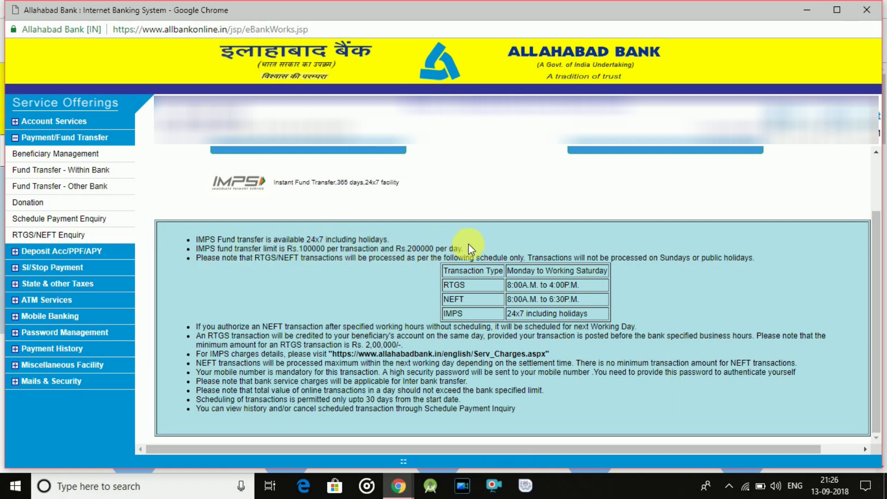
scroll(326, 257, "up", 2)
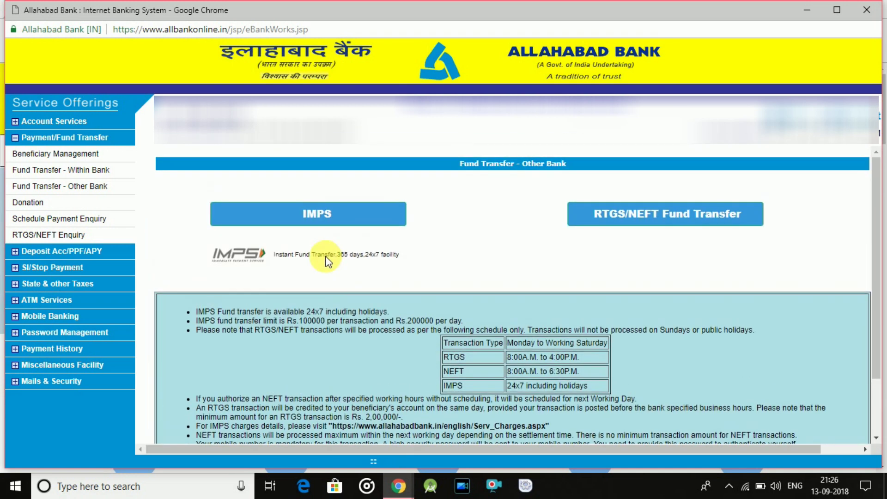
left_click(312, 221)
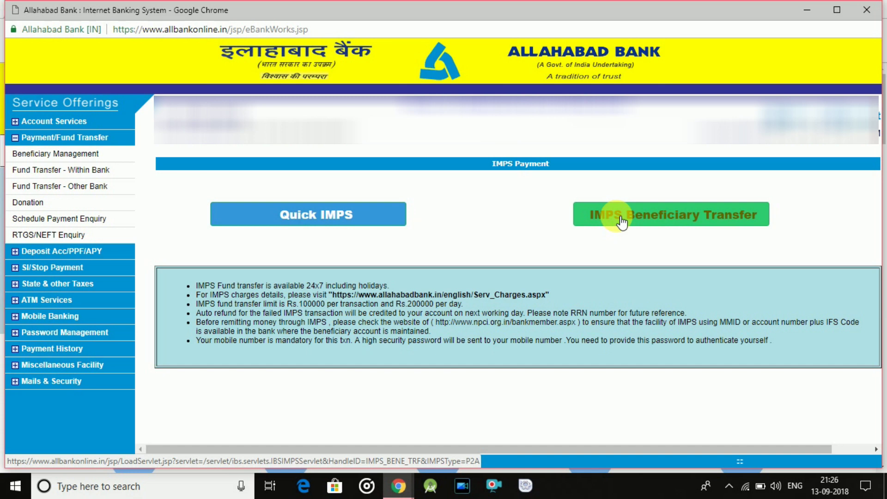
left_click(301, 221)
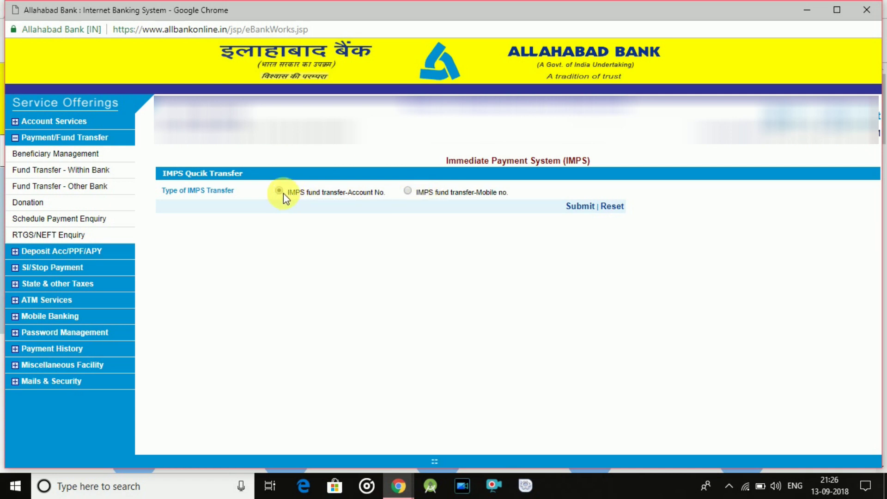
left_click(578, 206)
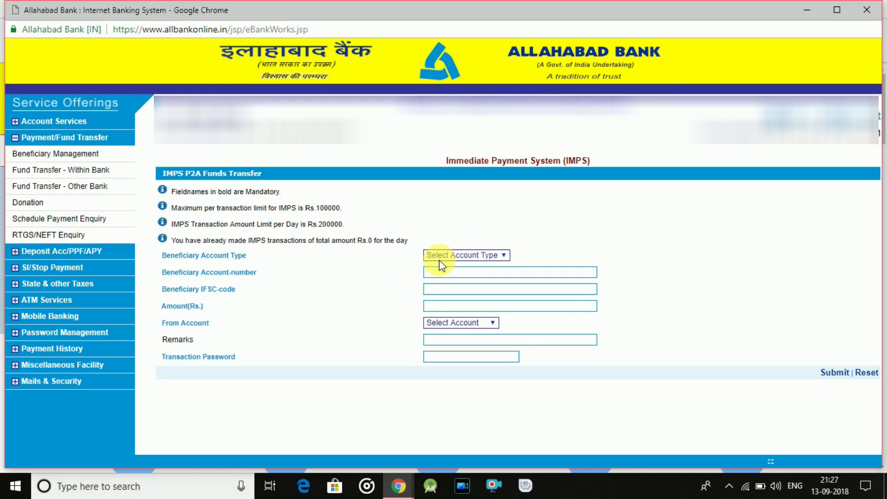
Set the beneficiary account type to Savings Account and go through the account number, IFSC code and amount fields
left_click(503, 257)
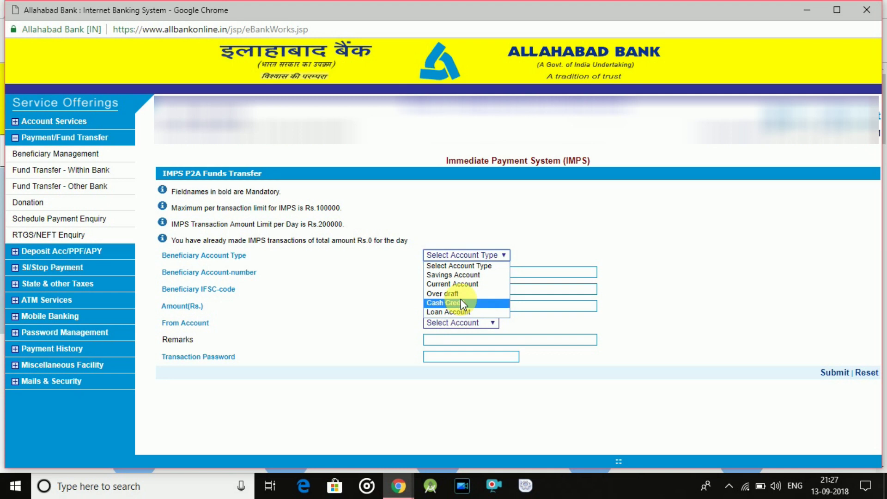
left_click(453, 275)
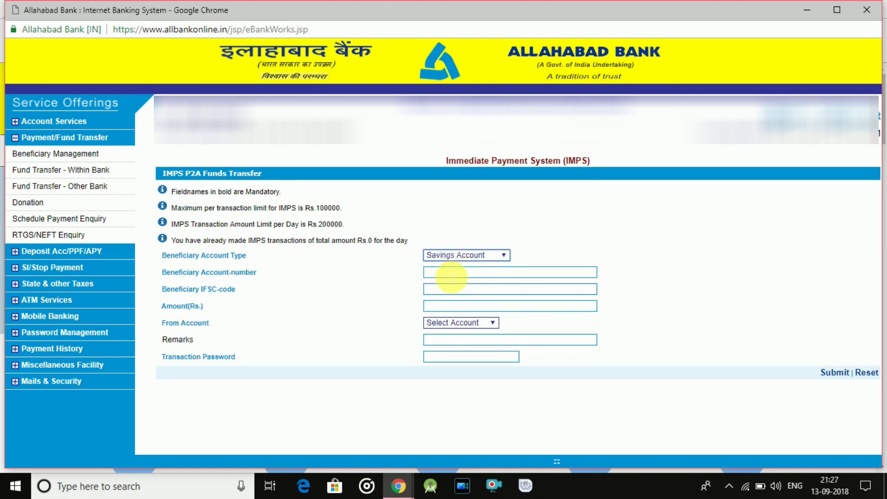
left_click(452, 277)
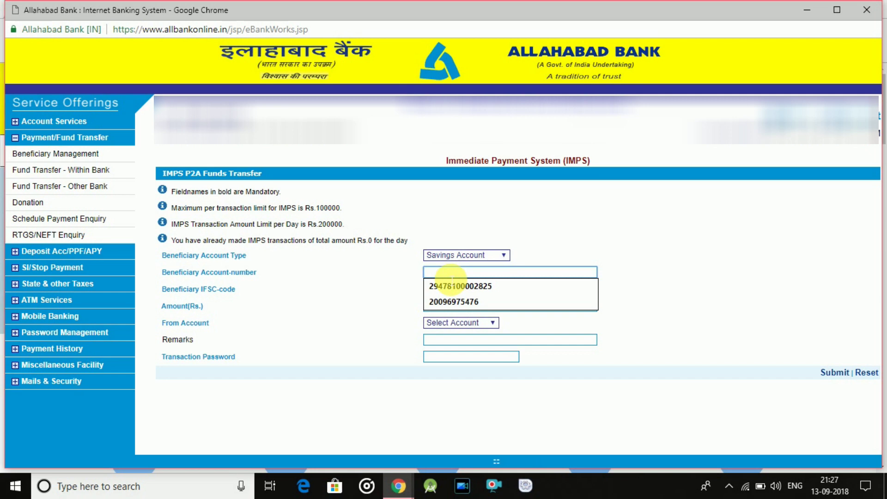
left_click(637, 247)
left_click(477, 276)
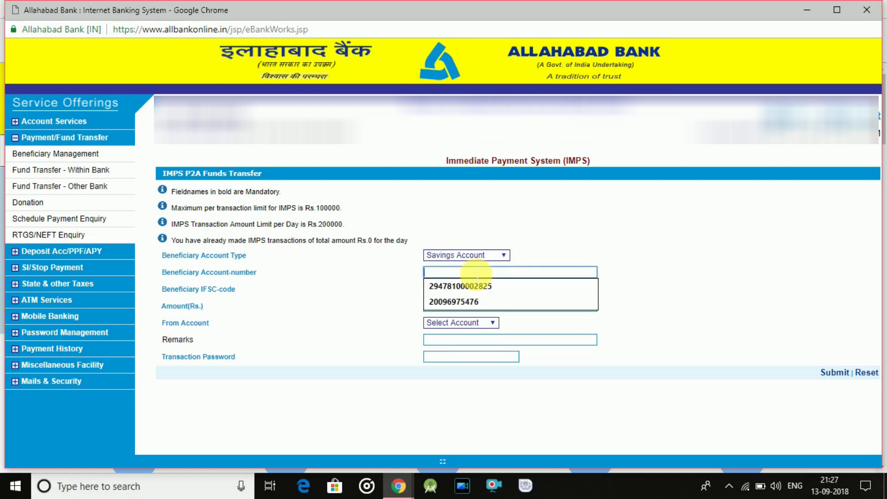
left_click(668, 218)
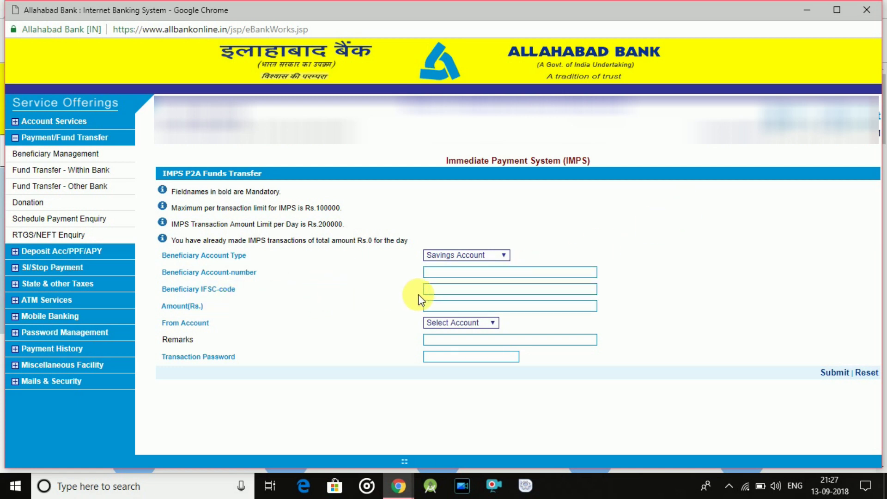
left_click(443, 290)
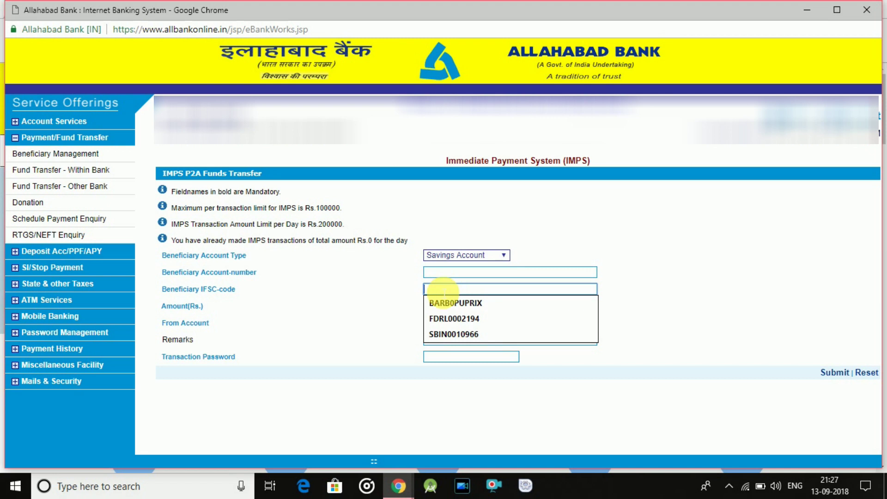
left_click(340, 295)
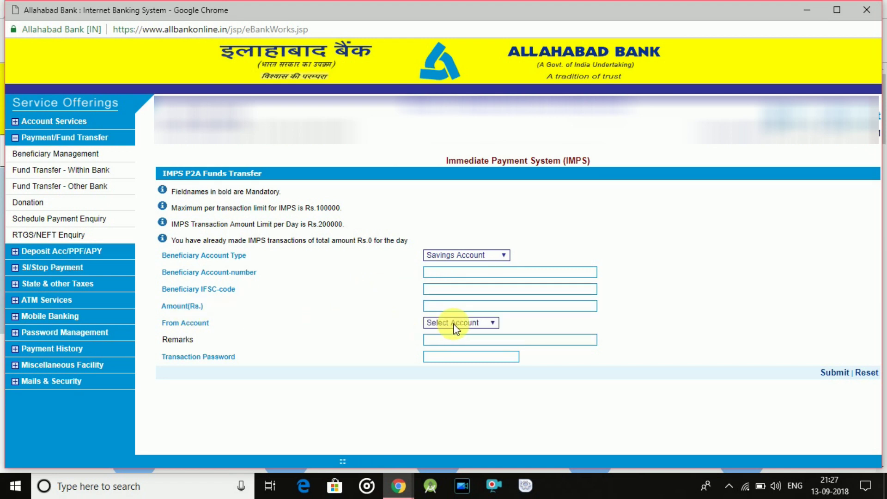
left_click(467, 307)
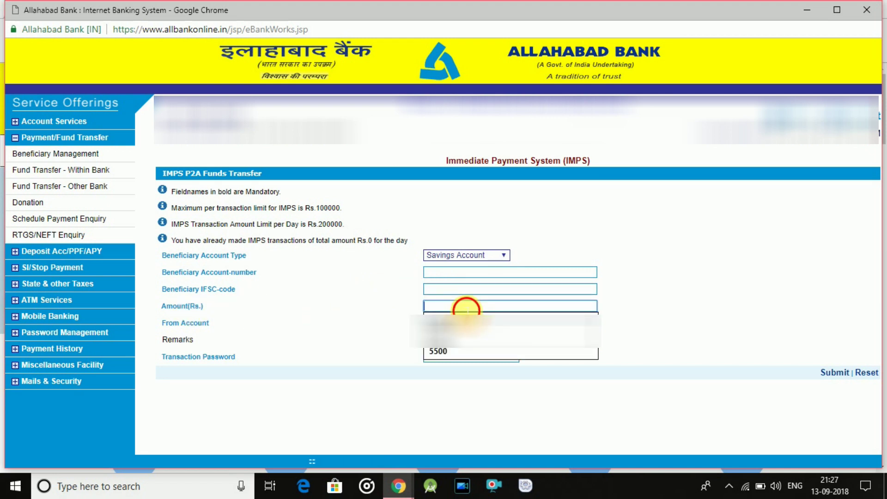
left_click(323, 305)
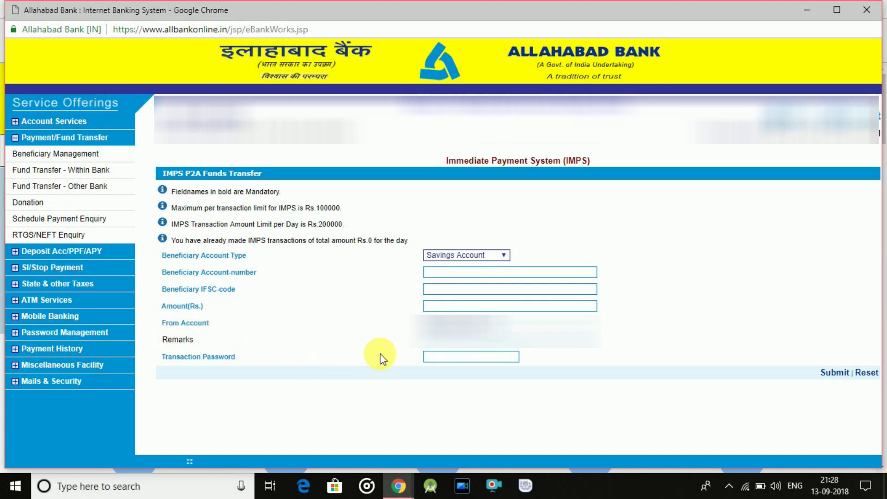
Complete the IMPS form with beneficiary account number, IFSC code, amount, source account, remarks and transaction password, and submit it
left_click(449, 336)
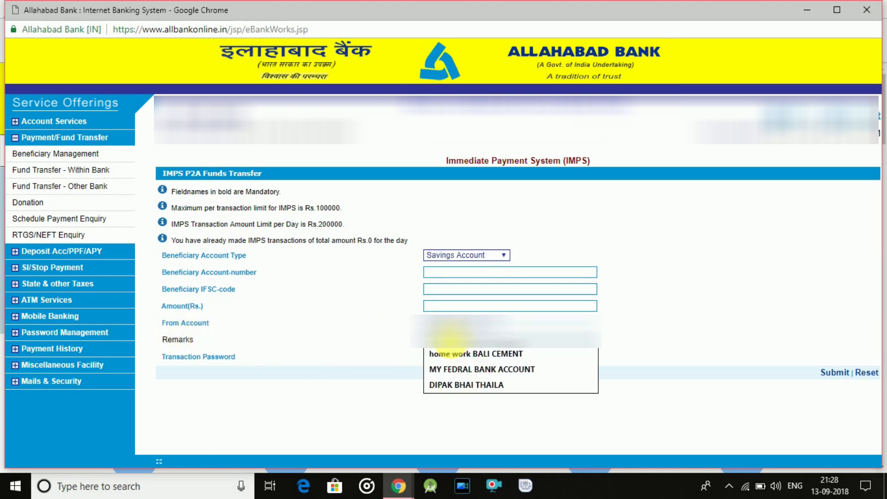
left_click(360, 329)
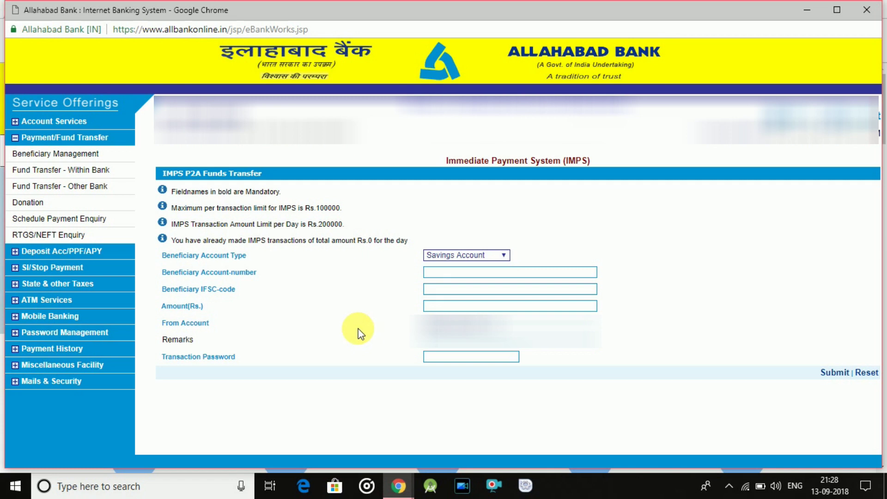
left_click(442, 337)
left_click(352, 331)
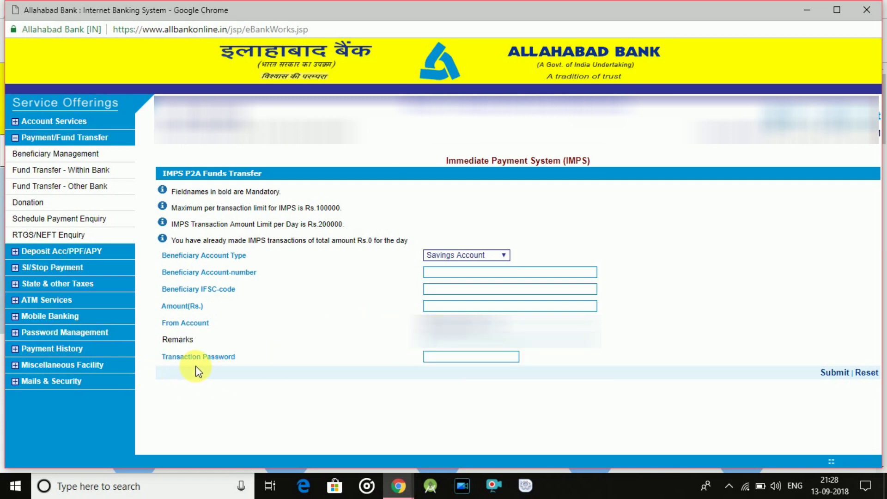
left_click(440, 359)
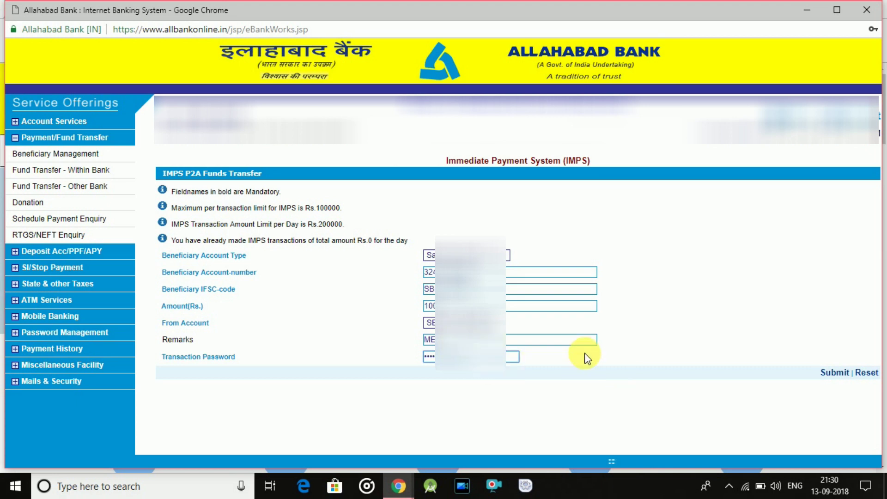
left_click(841, 379)
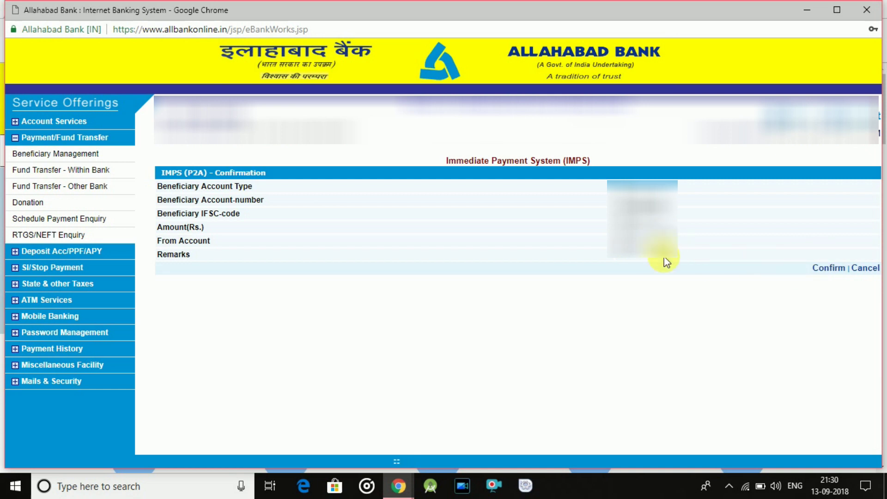
Confirm the IMPS transfer details, paste the one-time password and submit it to authorise the payment
left_click(834, 269)
left_click(443, 221)
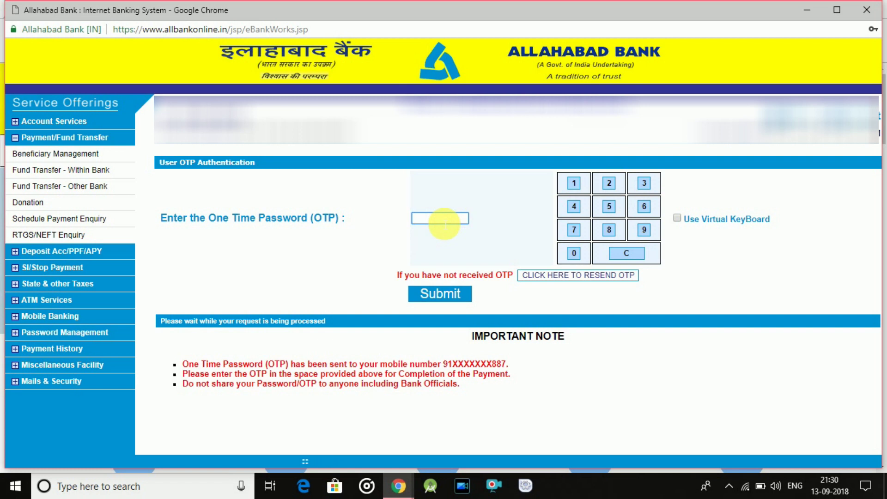
key("ctrl+v")
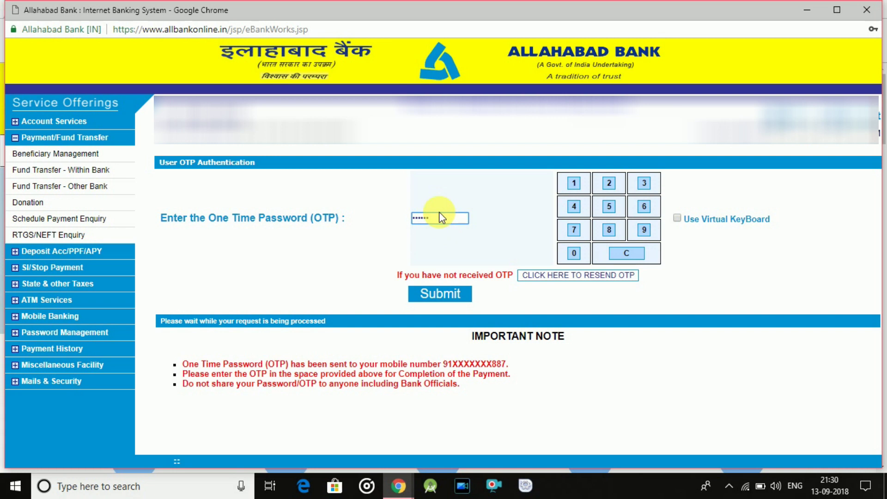
left_click(438, 295)
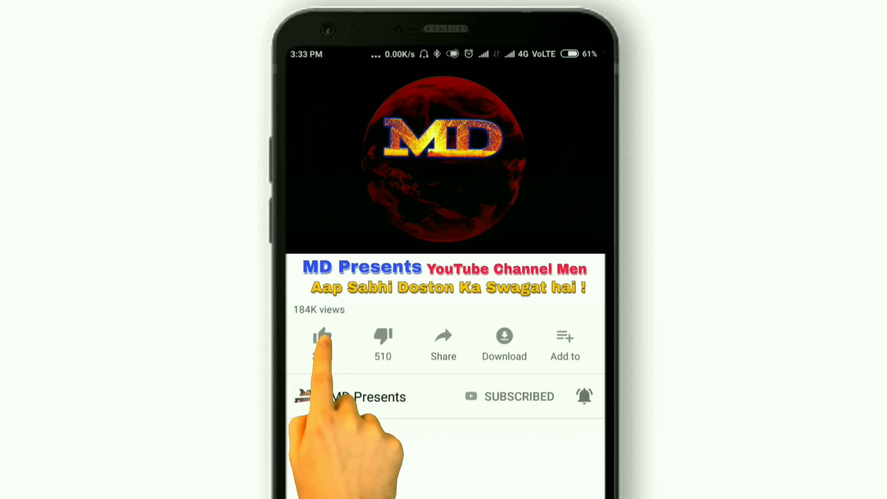
left_click(322, 336)
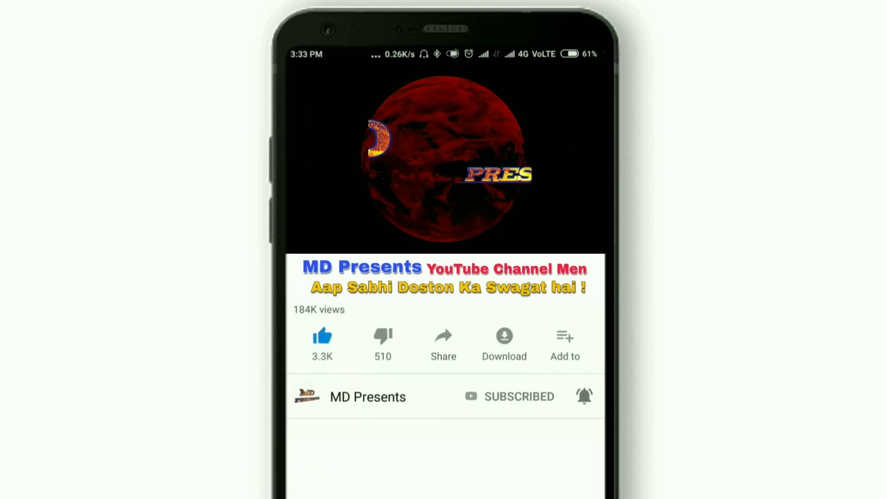